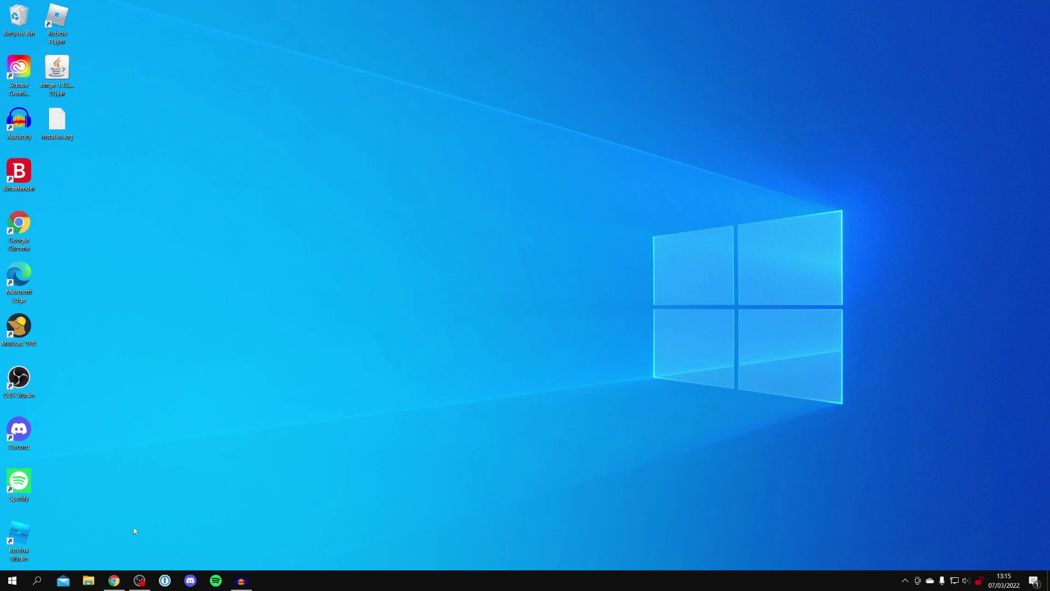
Run a Google search in Chrome for 'lively wallpaper'
click(114, 580)
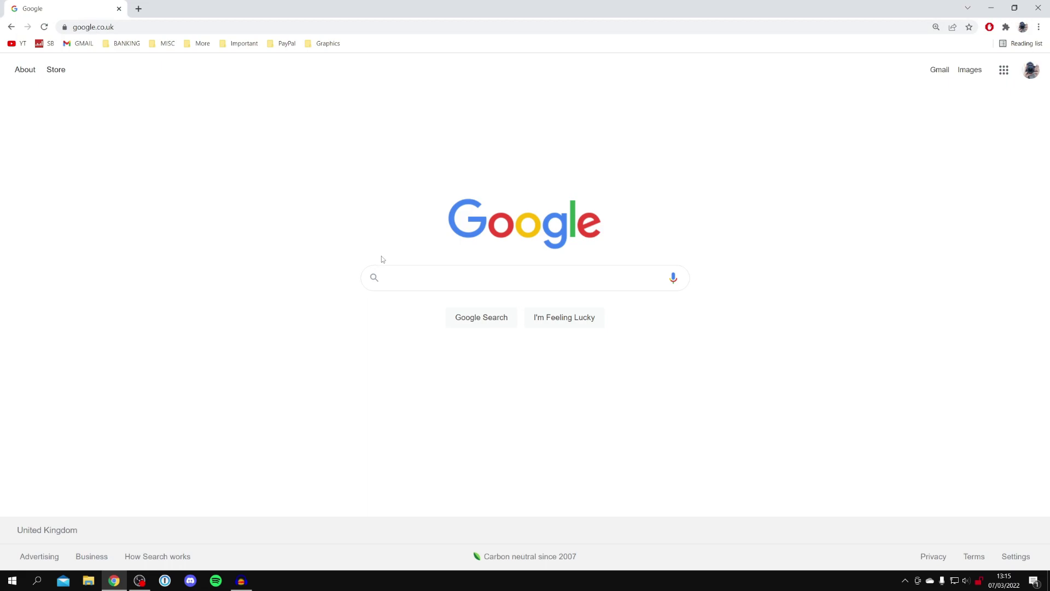
click(399, 274)
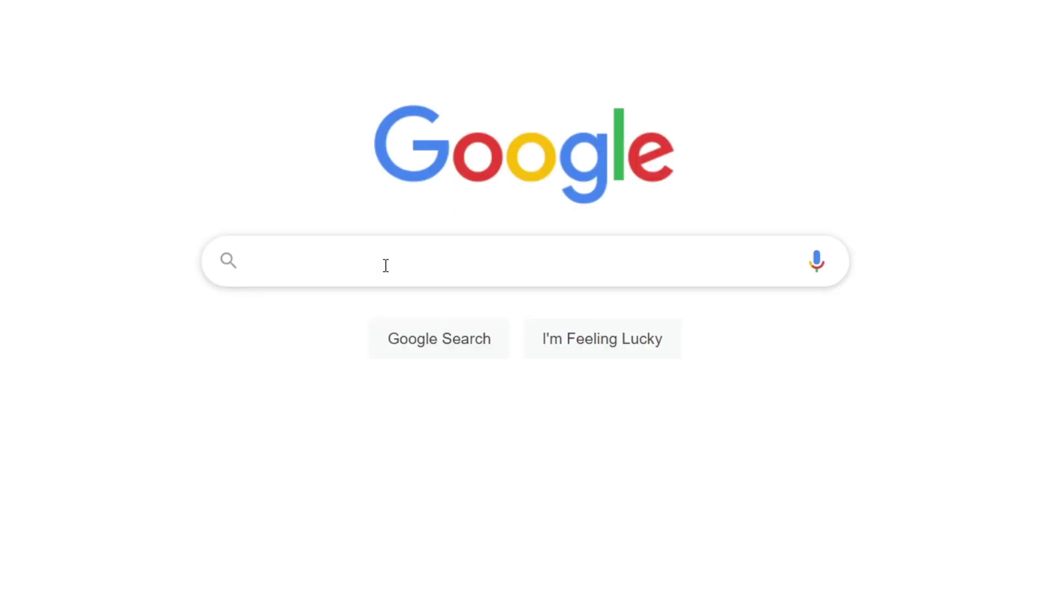
text(lively wallpap)
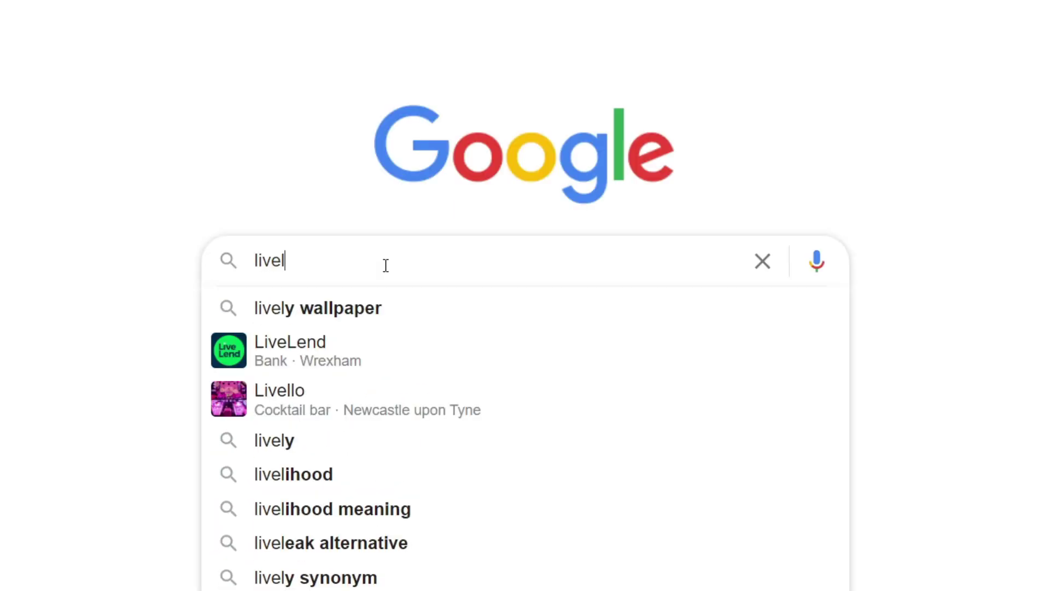
text(er)
key(Return)
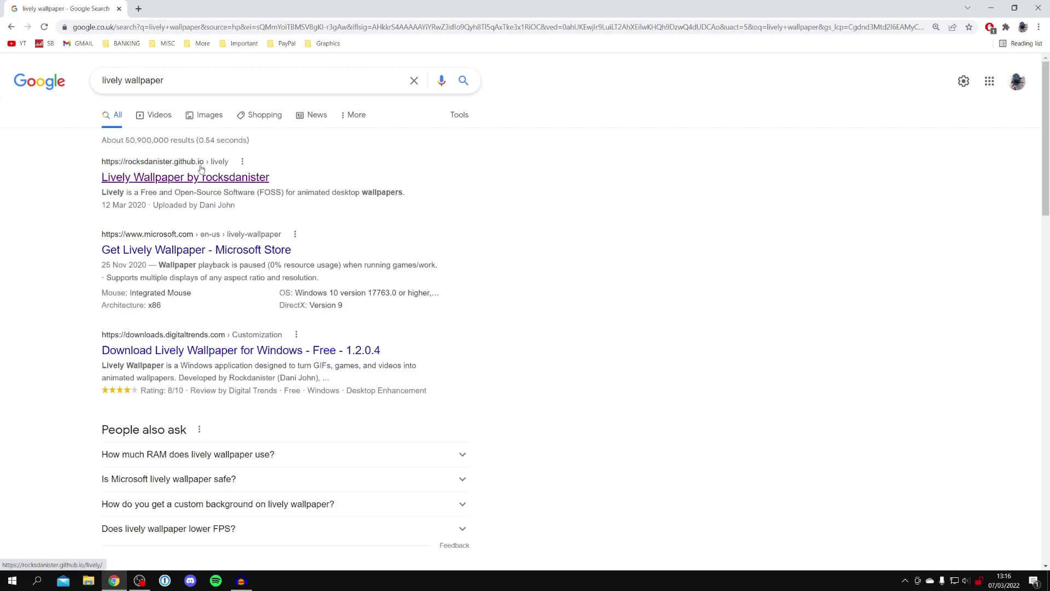
Open the rocksdanister Lively Wallpaper site and get the installer from its download section
click(162, 178)
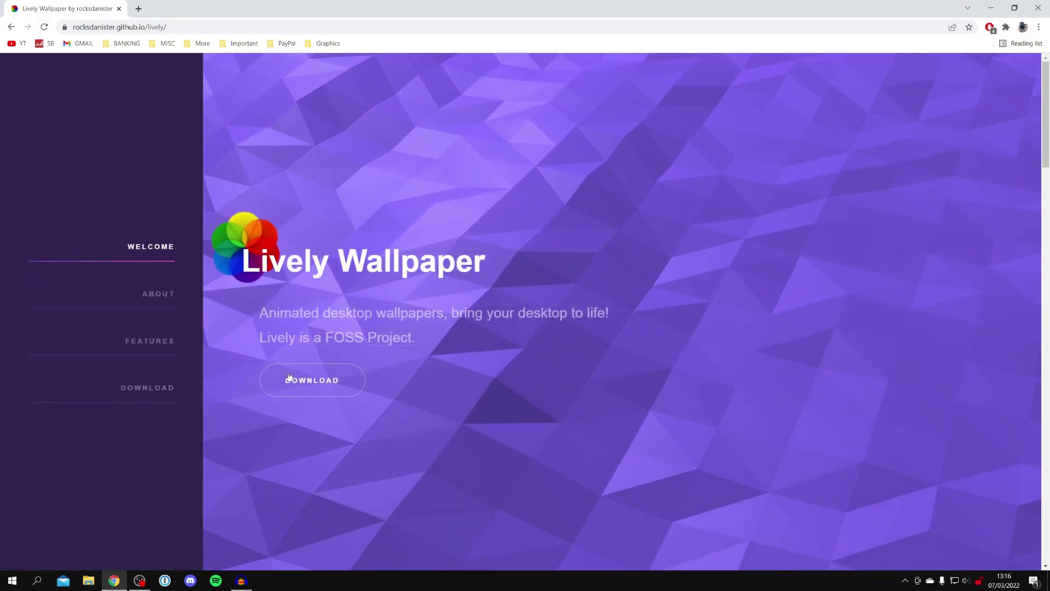
click(321, 385)
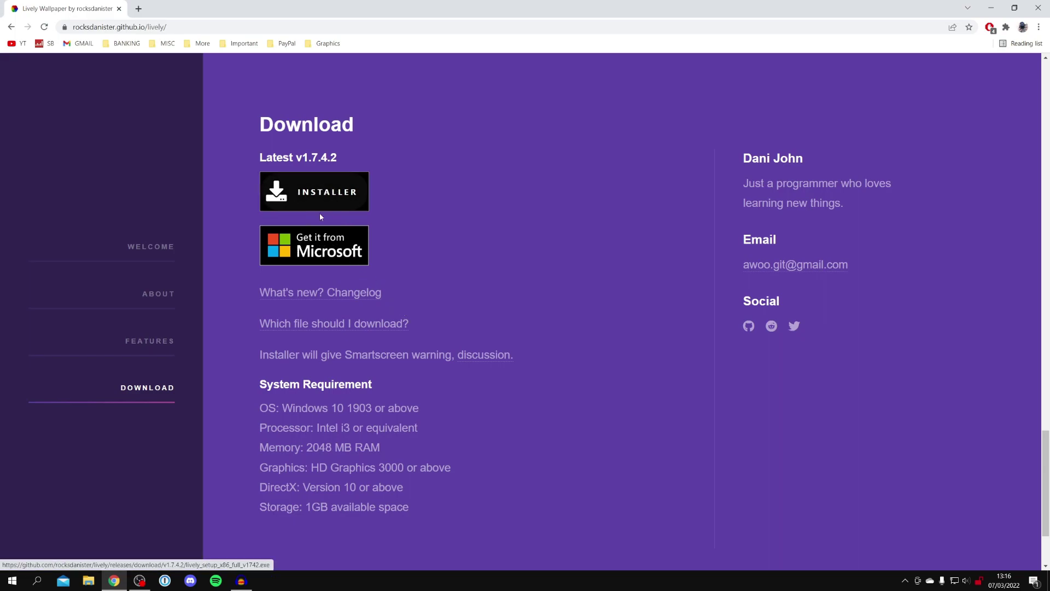
scroll(216, 237, down, 1)
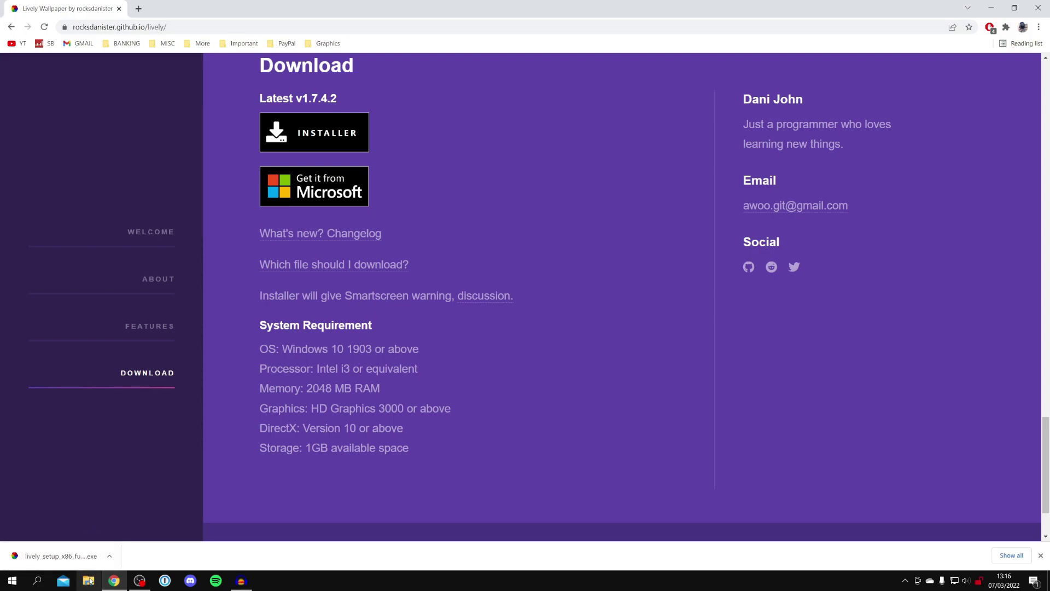
Move the downloaded setup file onto the desktop, close Chrome, and run the installer
drag(237, 5, 461, 51)
drag(304, 559, 57, 181)
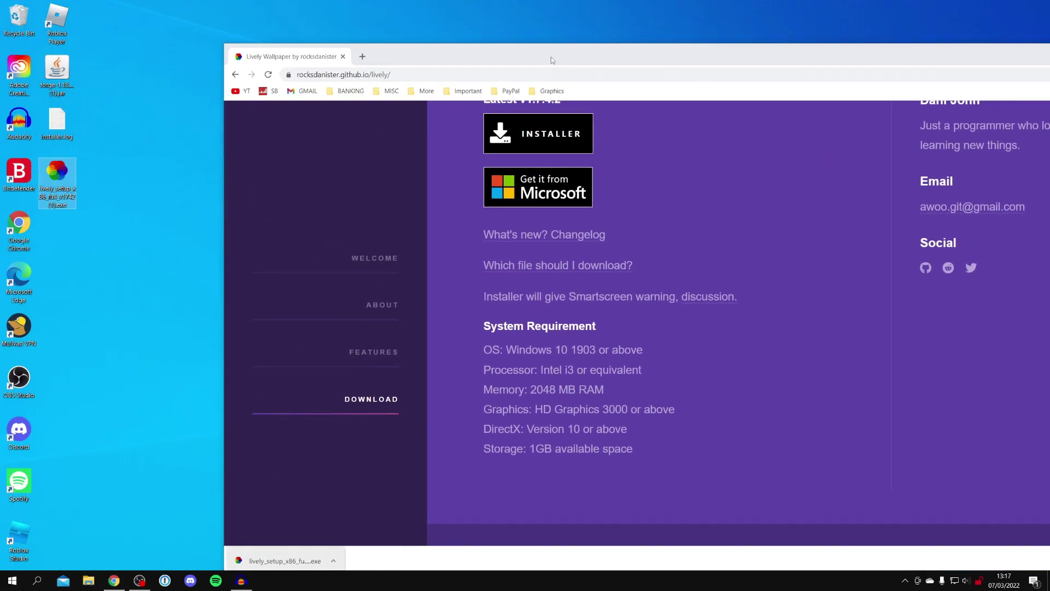
drag(551, 57, 379, 62)
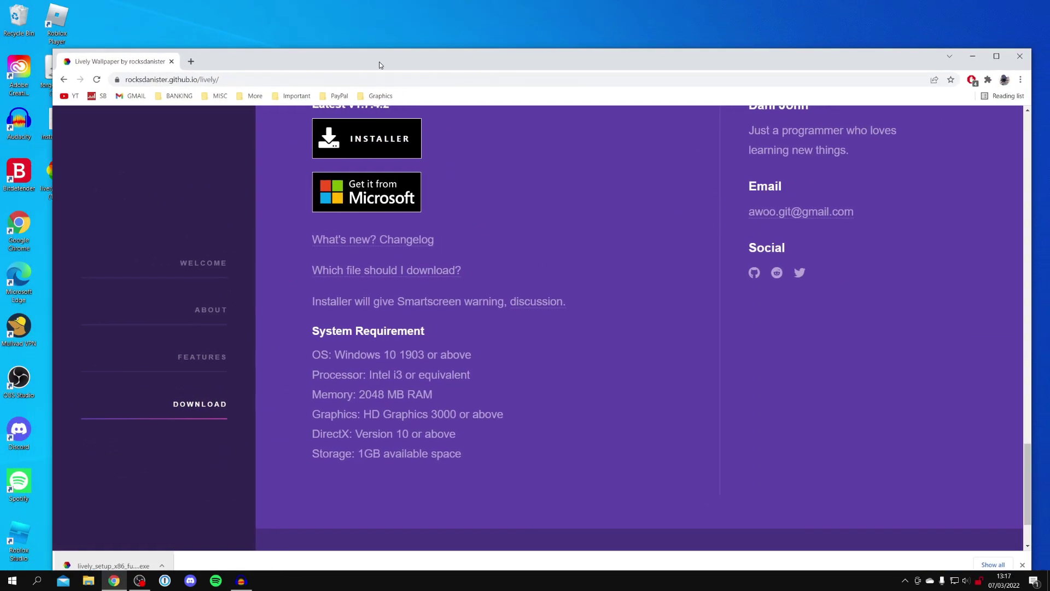
click(1022, 61)
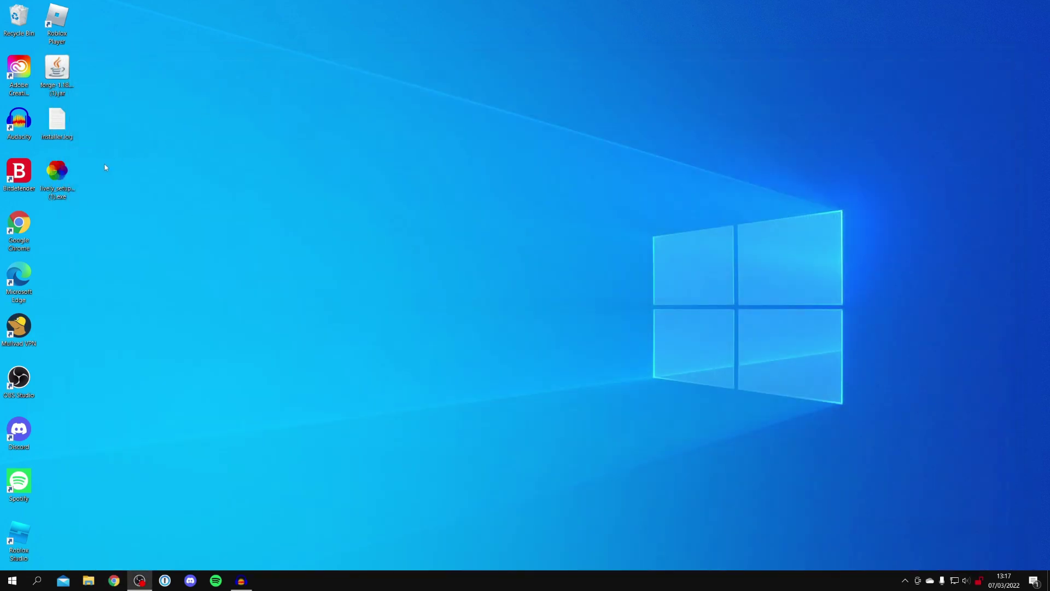
double_click(67, 178)
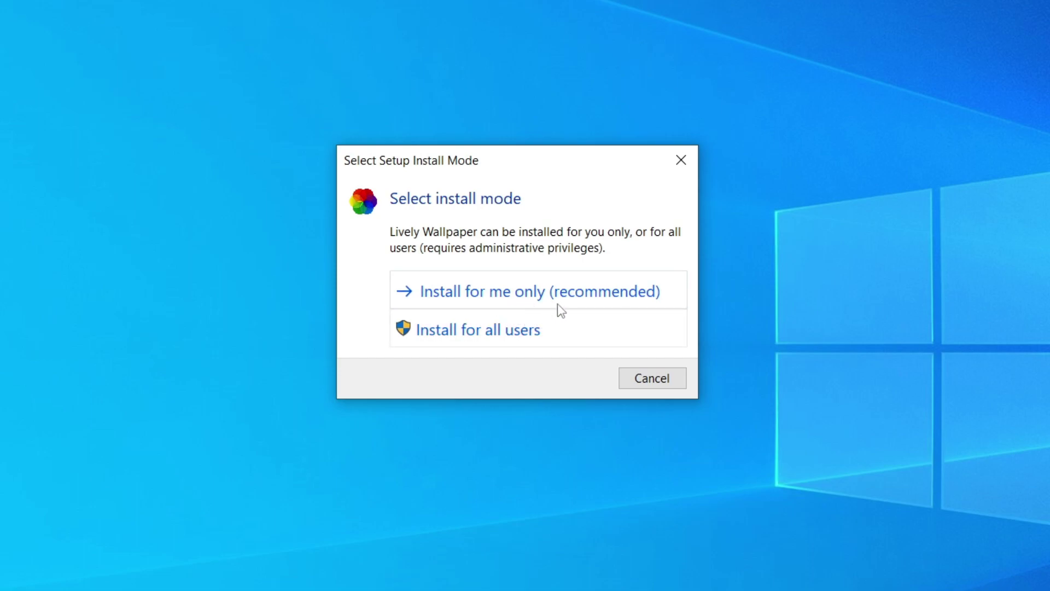
Install Lively Wallpaper for me only in English with default folder, shortcut and startup options
click(521, 296)
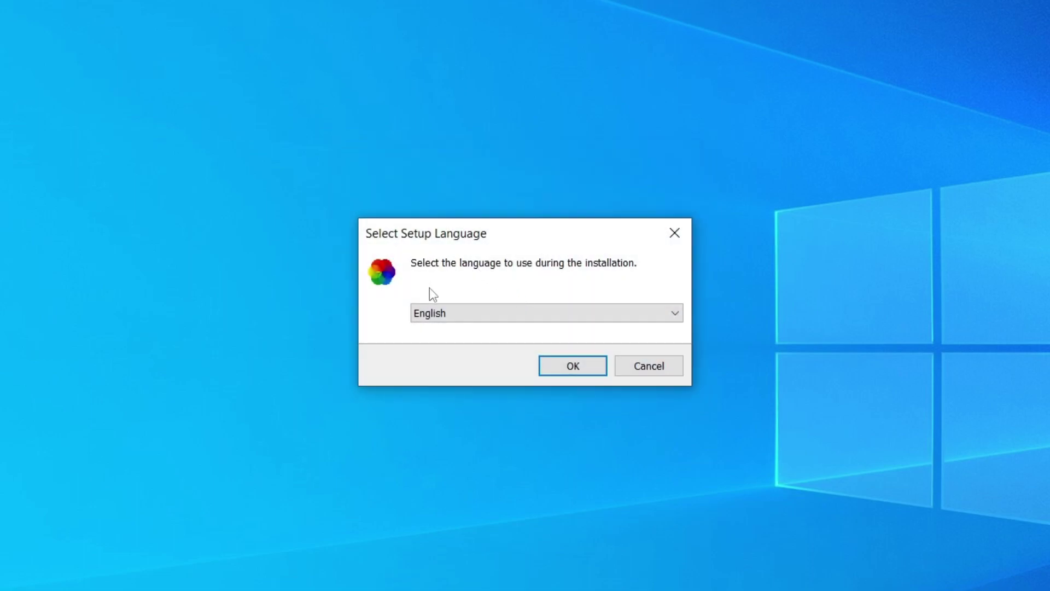
click(570, 367)
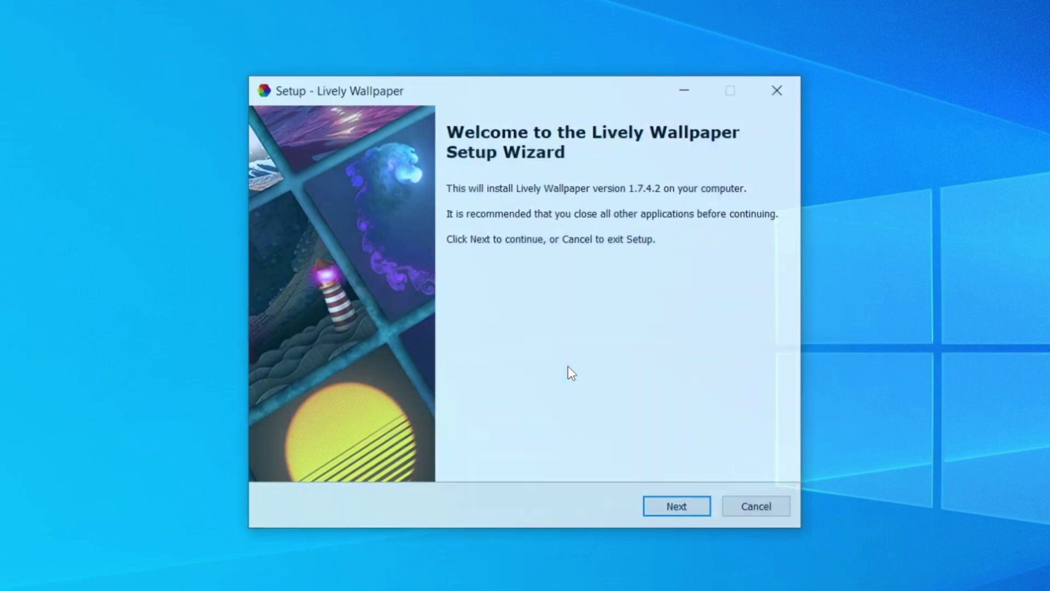
click(681, 509)
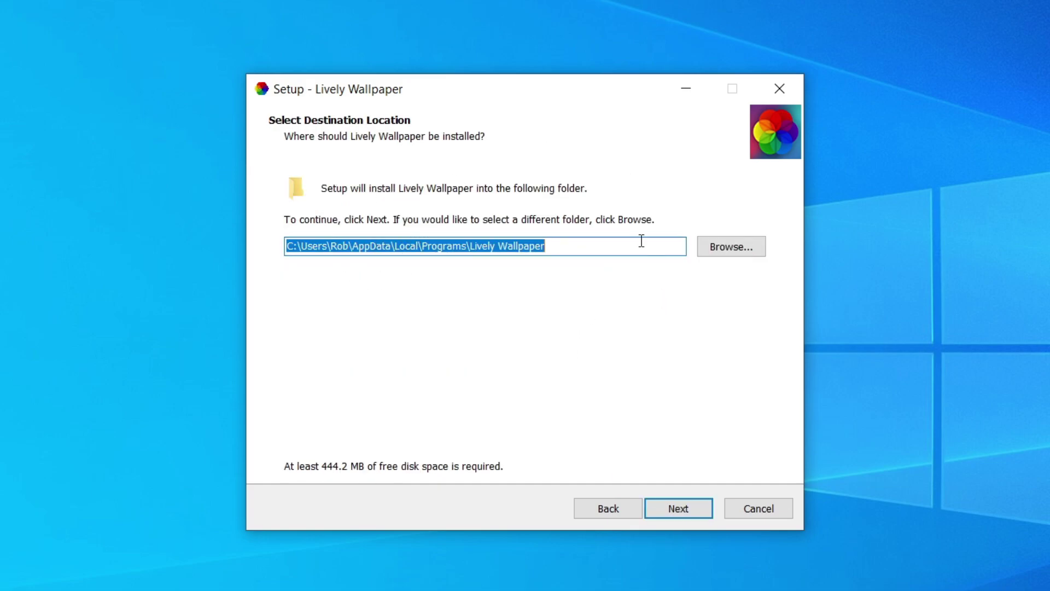
click(674, 509)
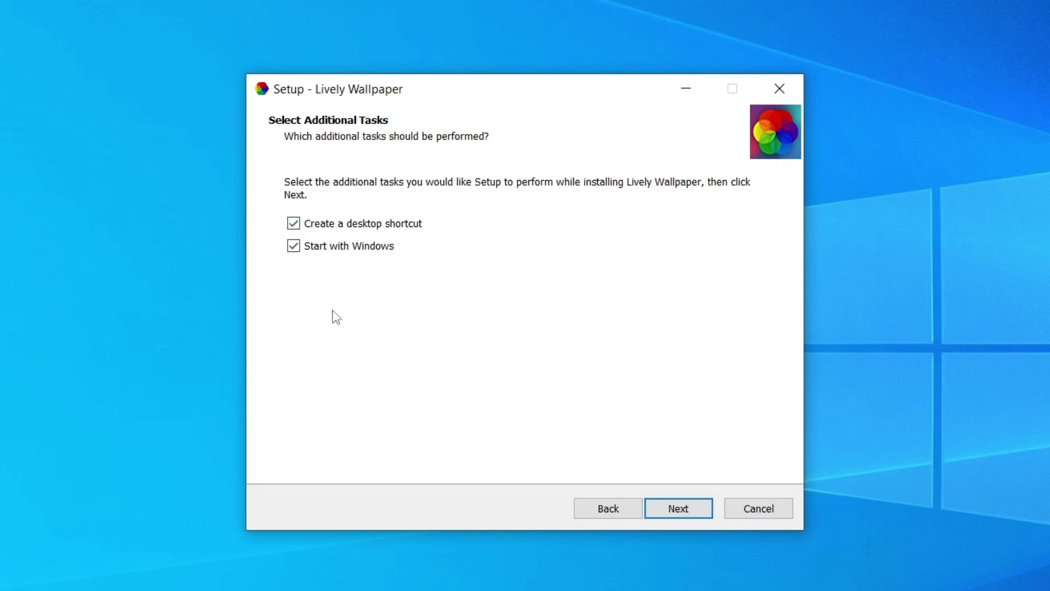
click(669, 507)
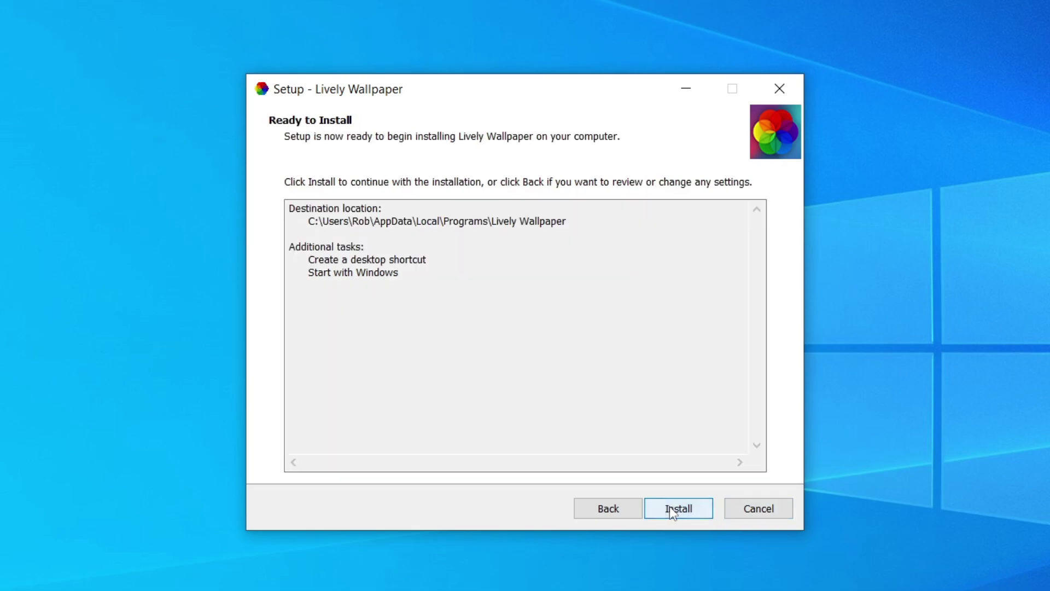
click(693, 508)
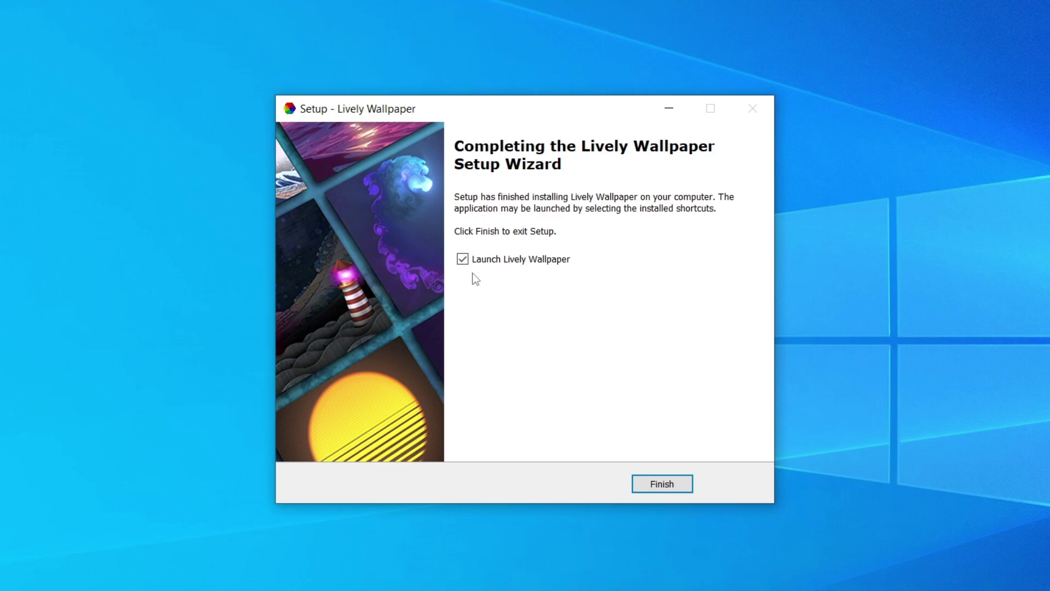
click(682, 486)
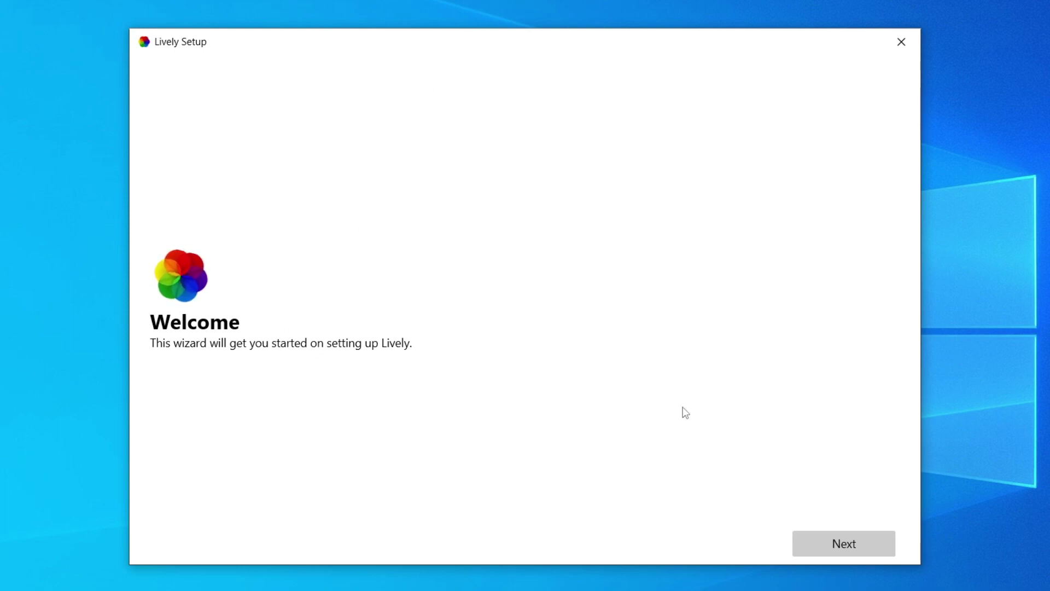
Finish Lively's first-run wizard: start with Windows, Normal interface, Taskbar Theme OFF
click(843, 545)
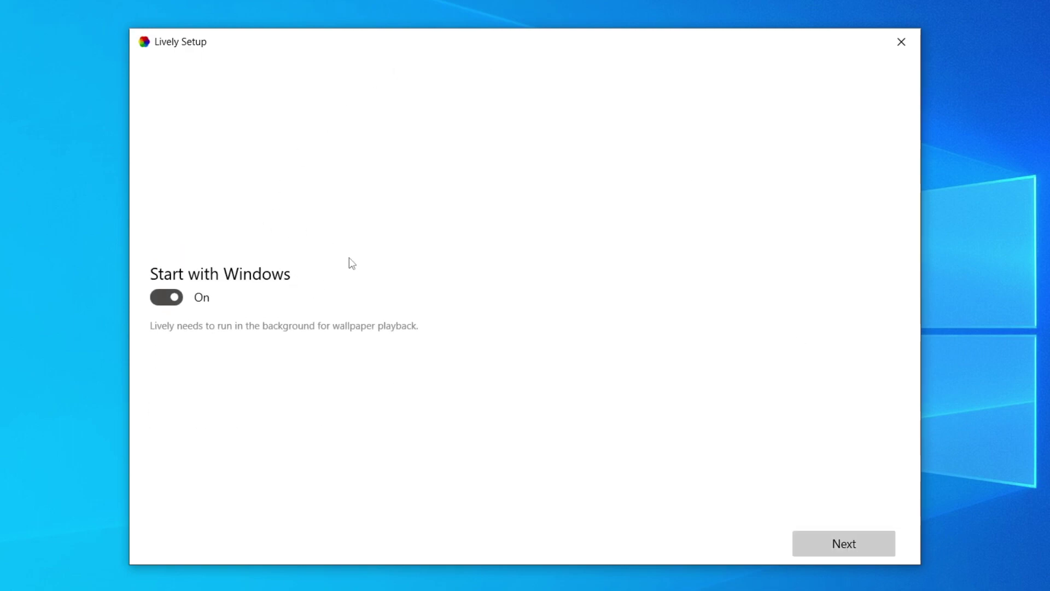
click(817, 544)
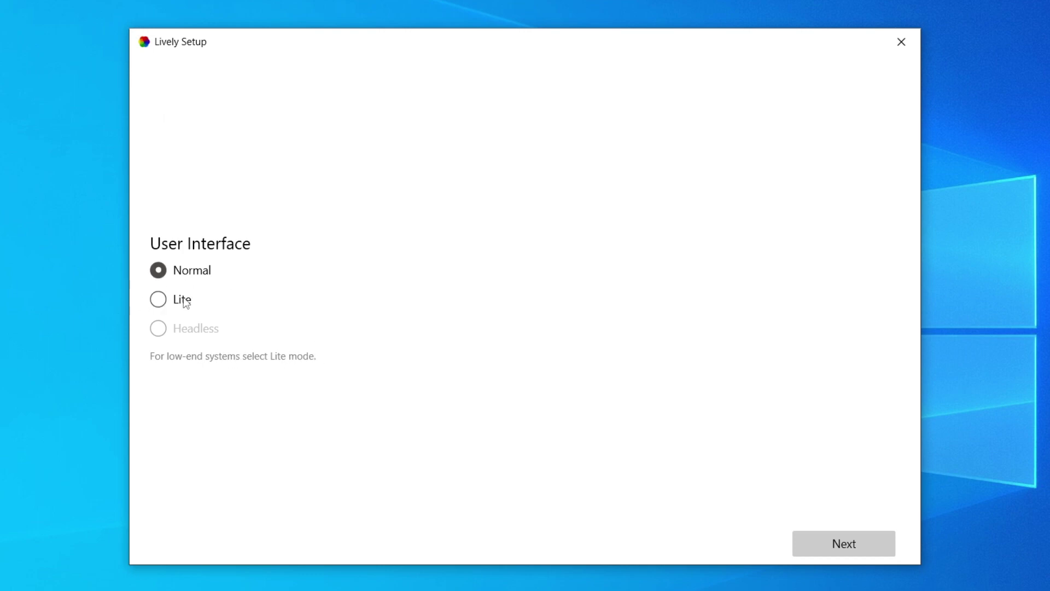
click(826, 545)
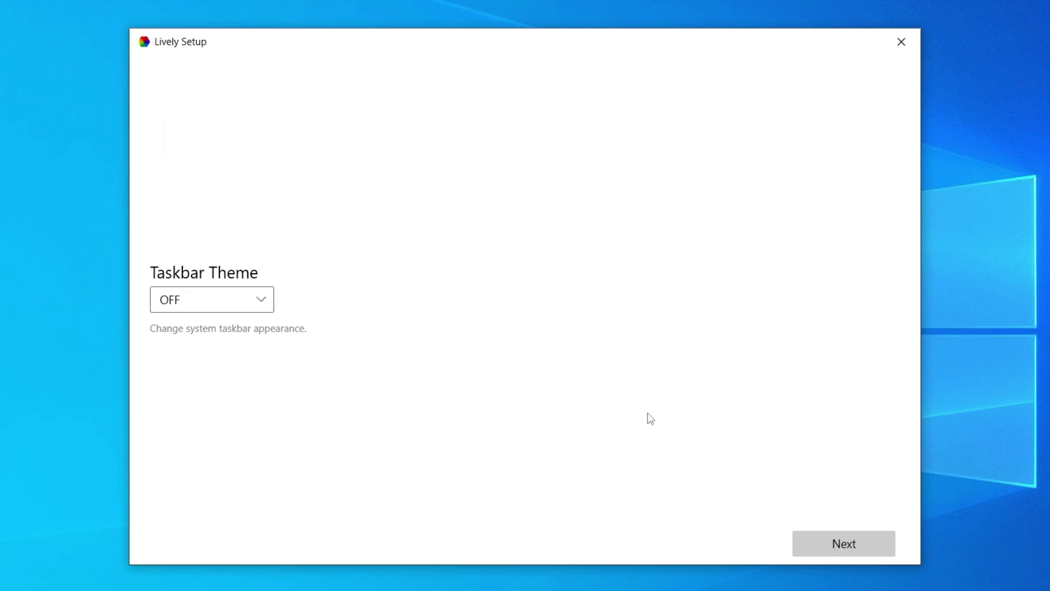
click(872, 544)
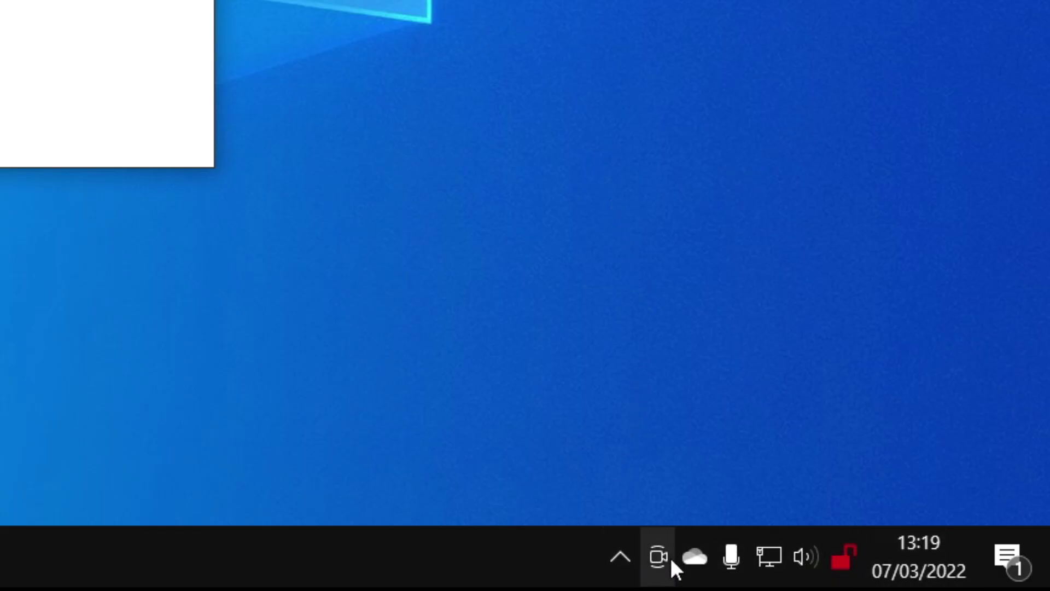
Open Lively from its tray icon and apply the Eternal Light wallpaper from the library
click(621, 553)
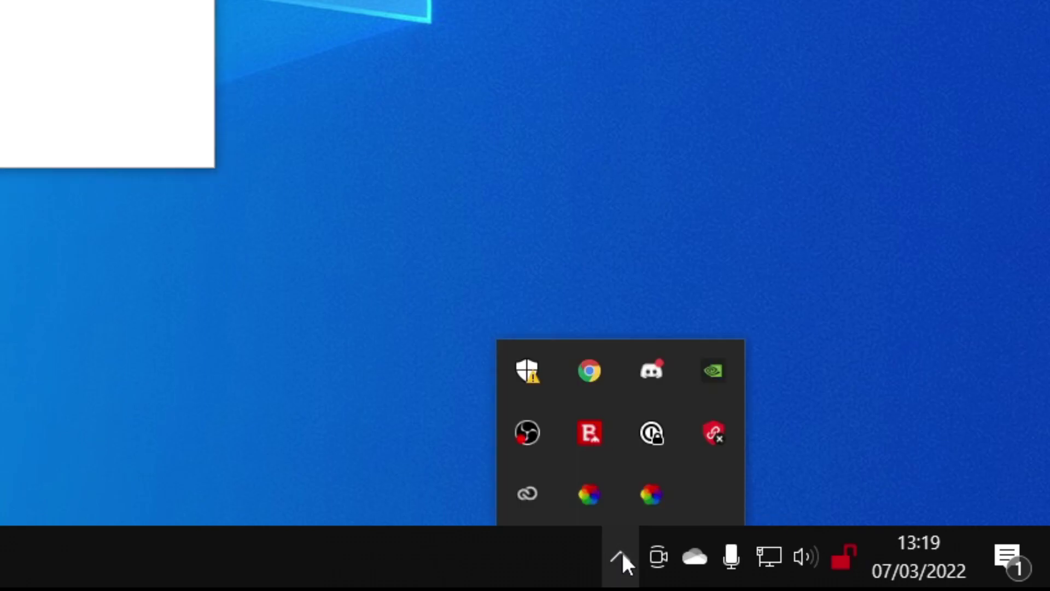
right_click(580, 491)
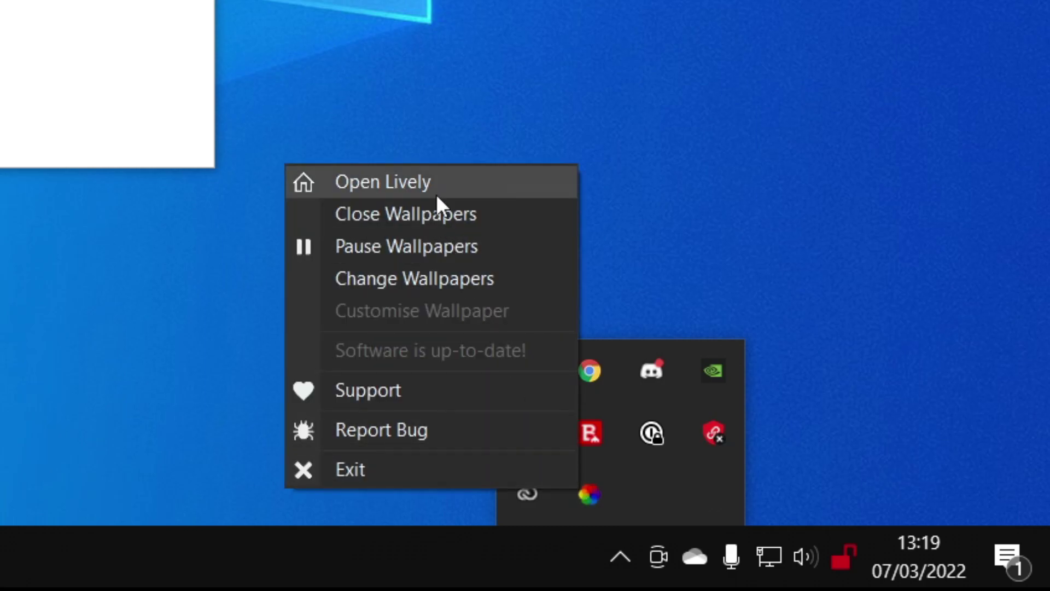
click(436, 195)
drag(404, 25, 551, 85)
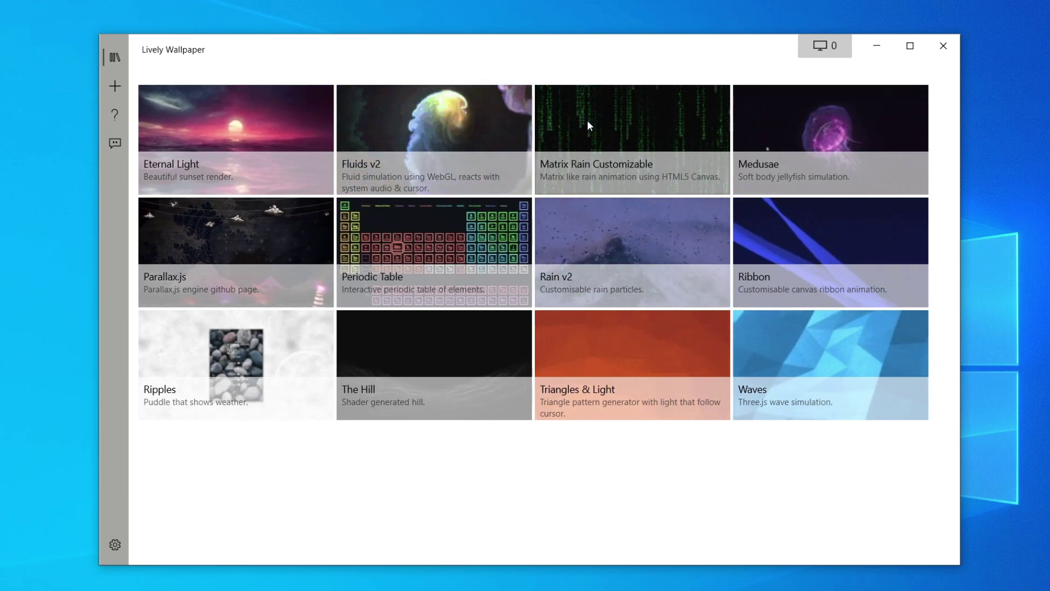
click(253, 130)
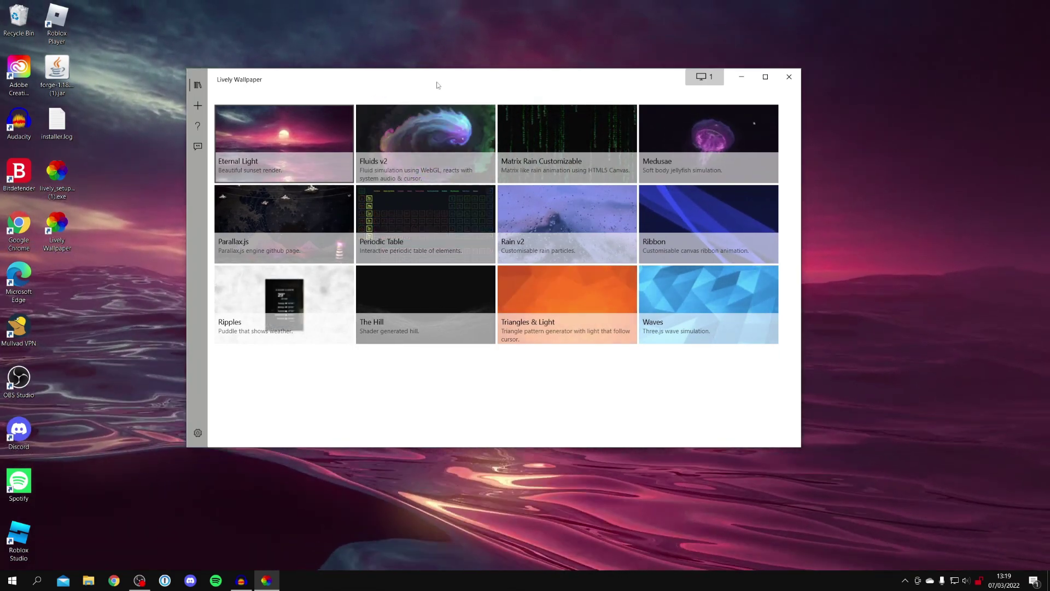
Target display 2 for Eternal Light, ending on the selected-screen-only placement
drag(432, 74, 385, 76)
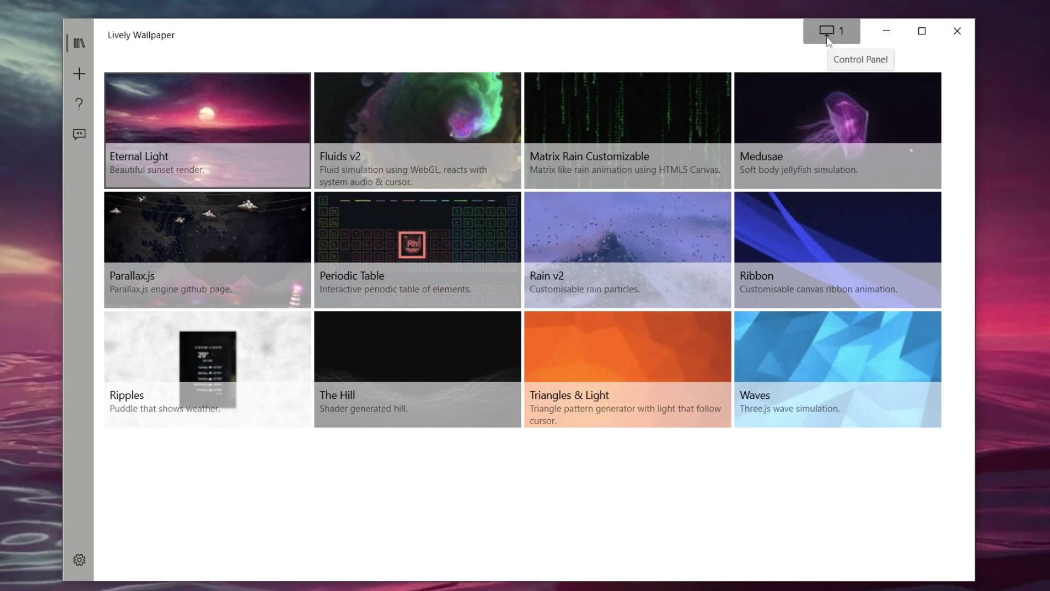
click(543, 188)
click(418, 251)
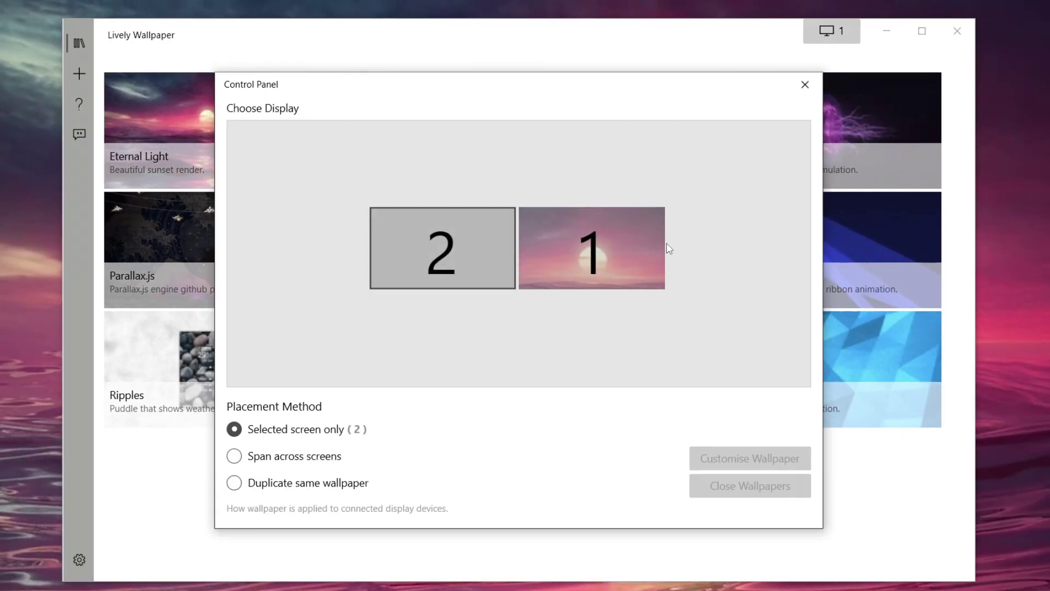
click(455, 234)
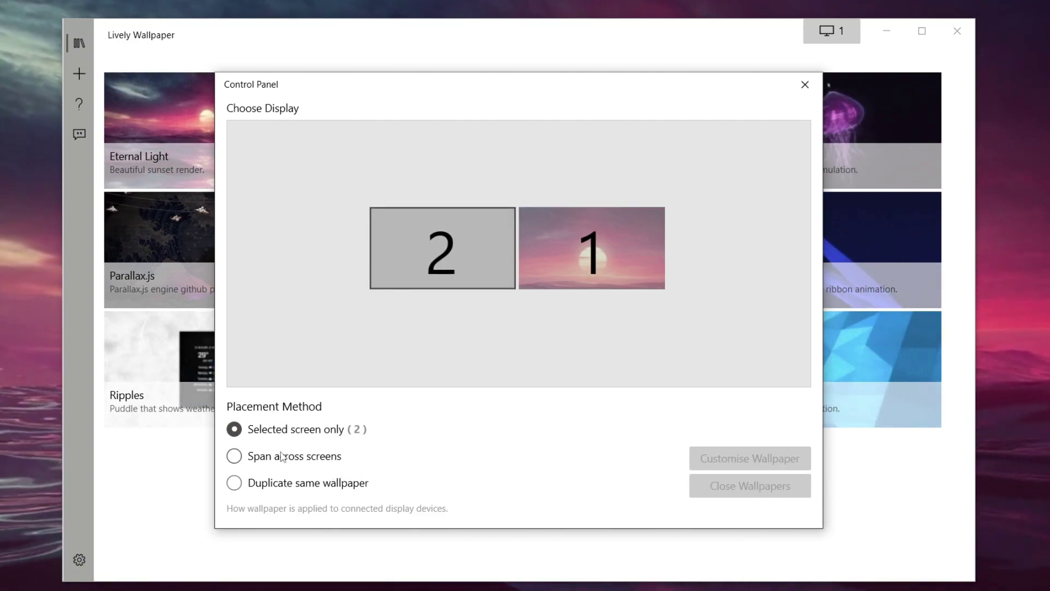
click(296, 484)
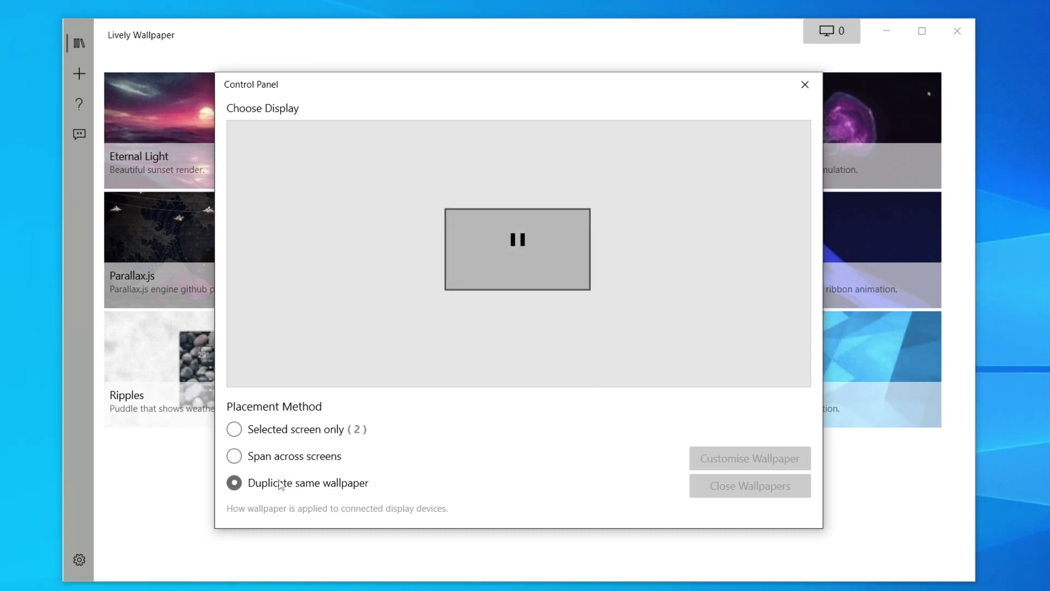
click(287, 431)
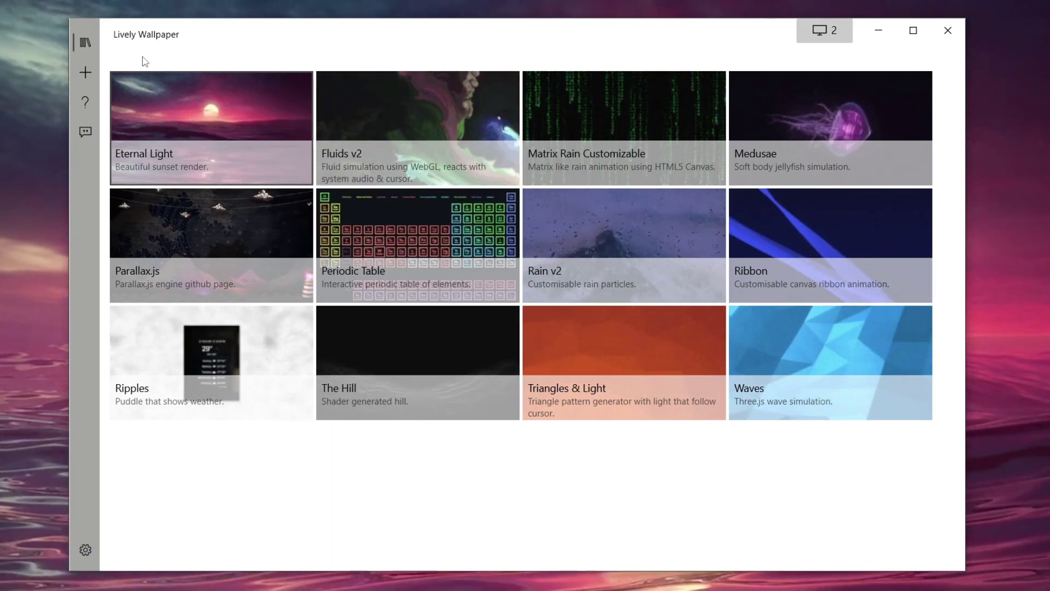
Go to Lively's Add Wallpaper page and open the 'Relaxing Screensaver - Retrowave Animation Looping 8 Hours HD' video
click(90, 70)
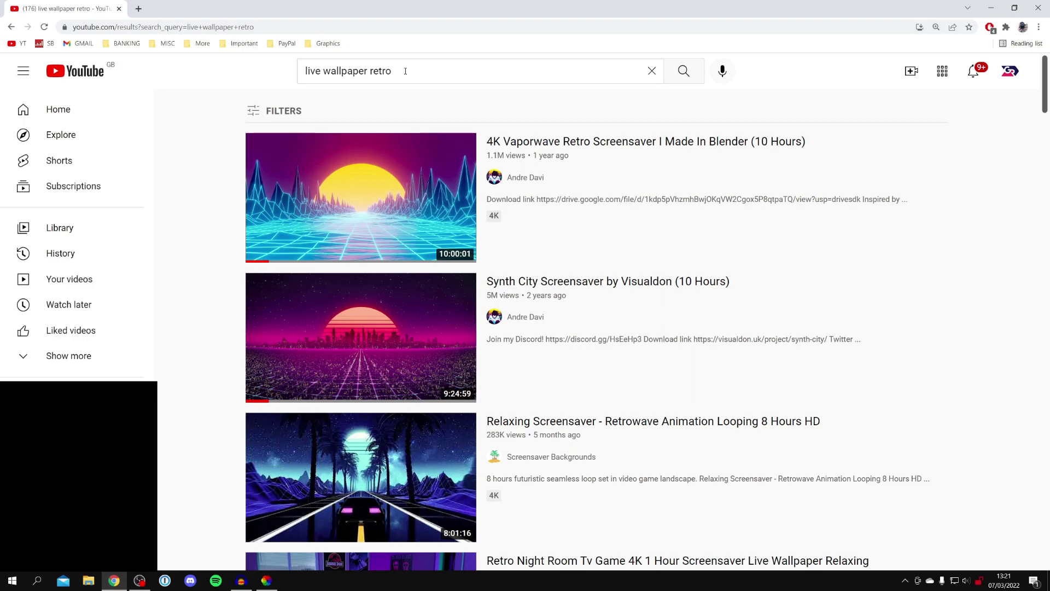
scroll(464, 160, down, 3)
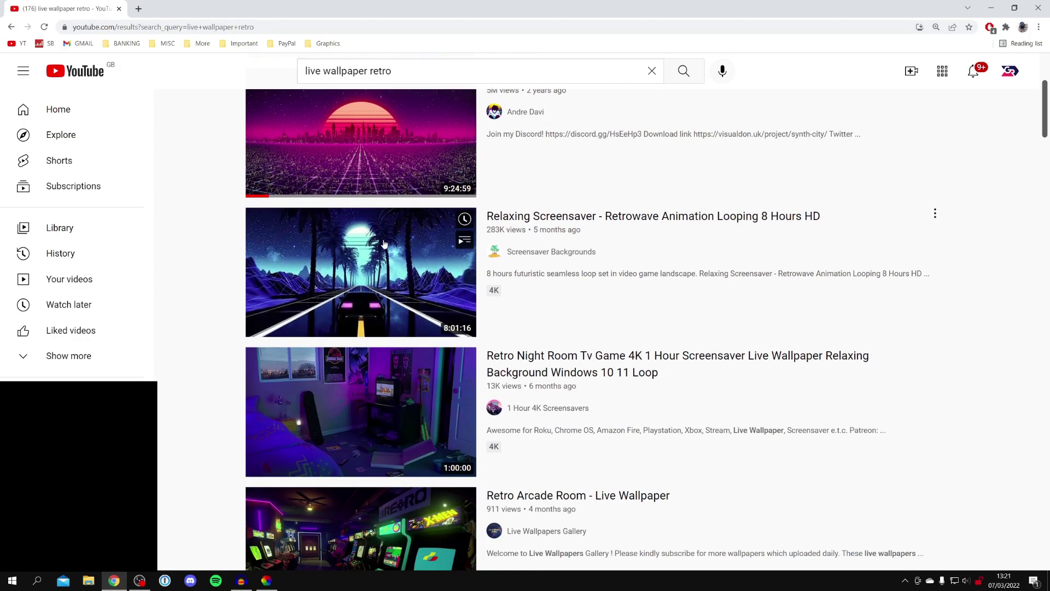
scroll(383, 241, down, 4)
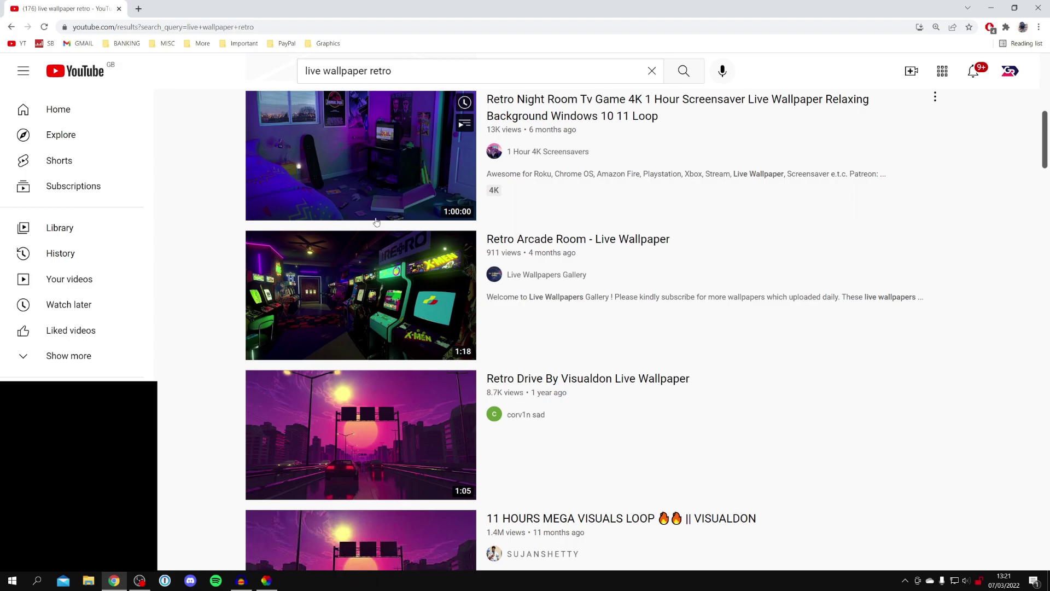
scroll(376, 222, up, 4)
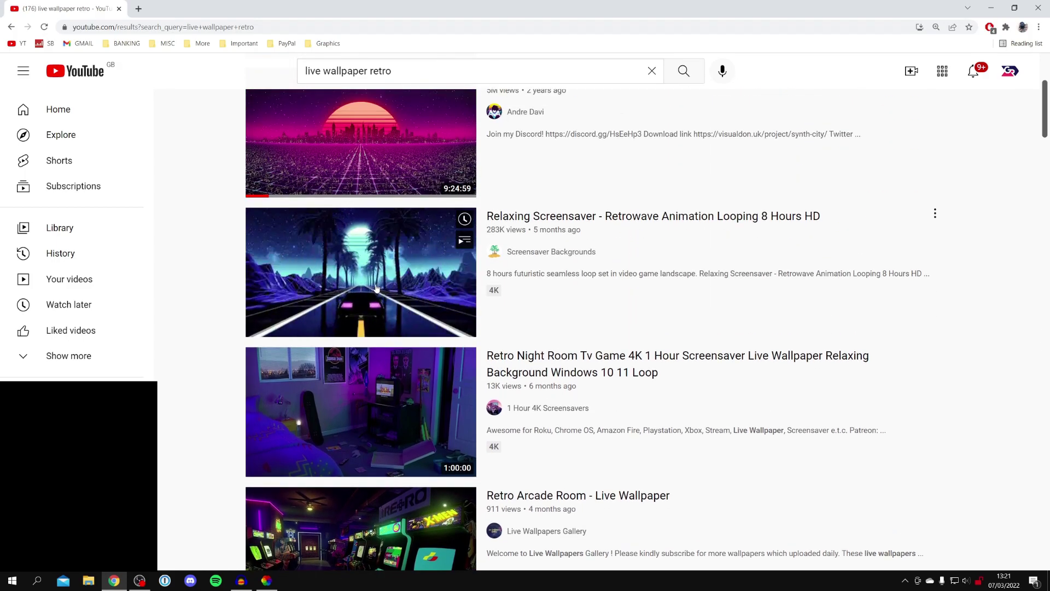
click(376, 288)
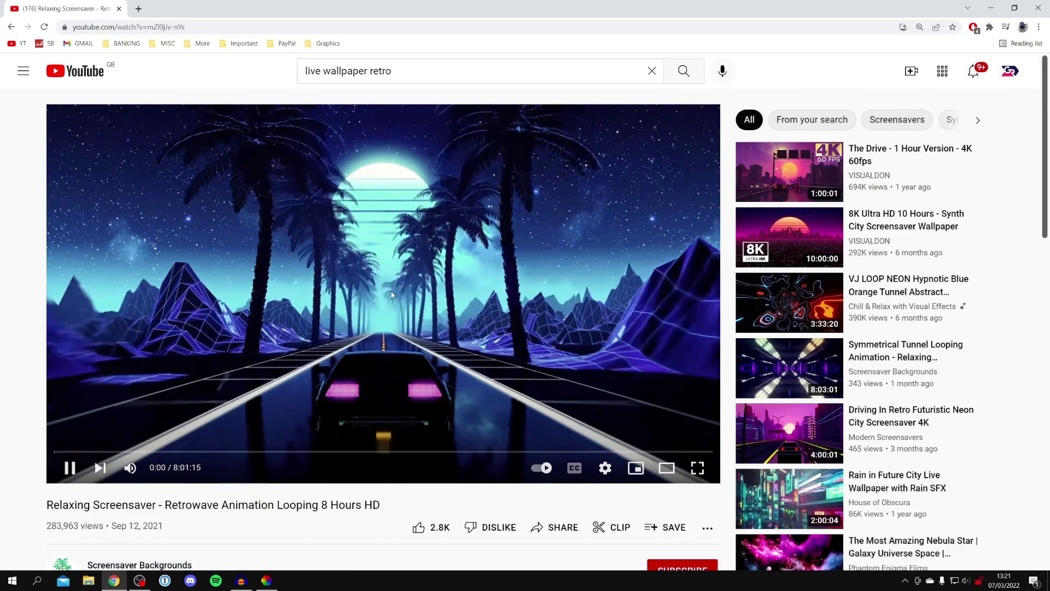
Pause the retrowave video and copy its web address from the address bar
click(385, 255)
double_click(156, 26)
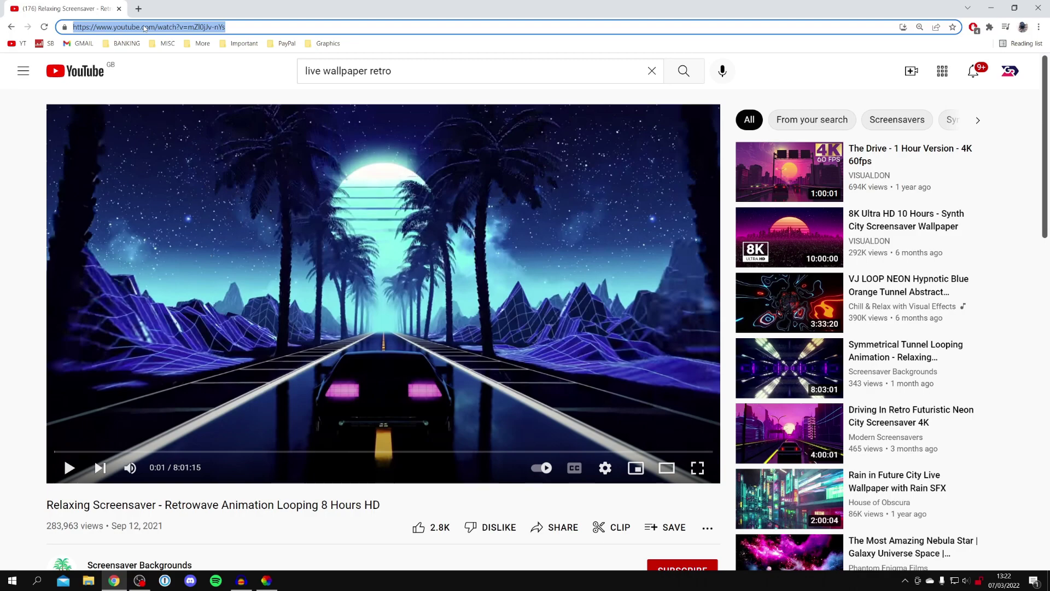
right_click(145, 28)
click(186, 99)
click(1001, 5)
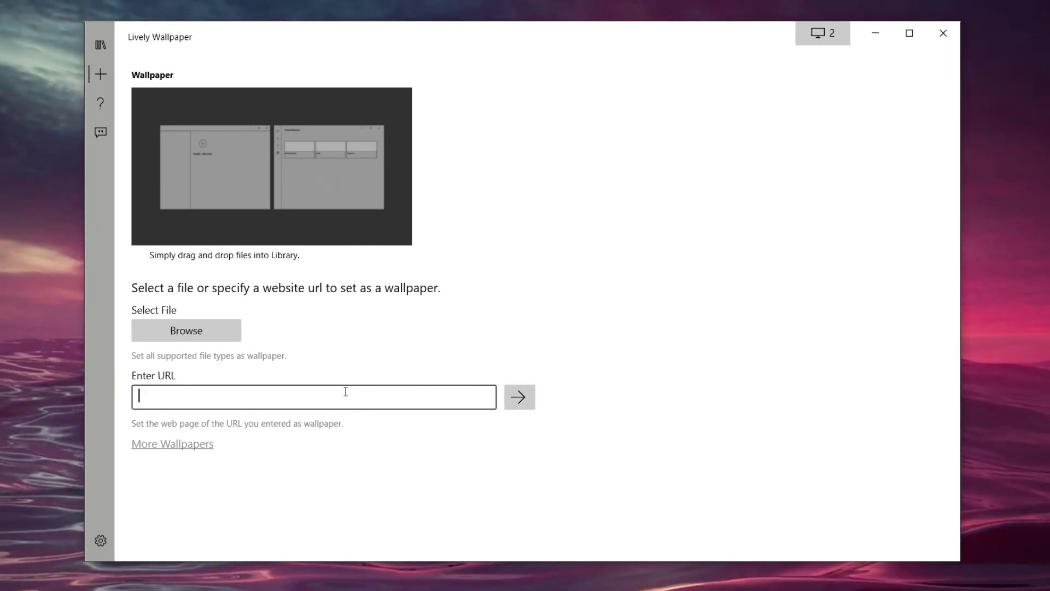
Paste the YouTube retrowave link into Lively's Enter URL field and set it as wallpaper
right_click(185, 397)
click(218, 411)
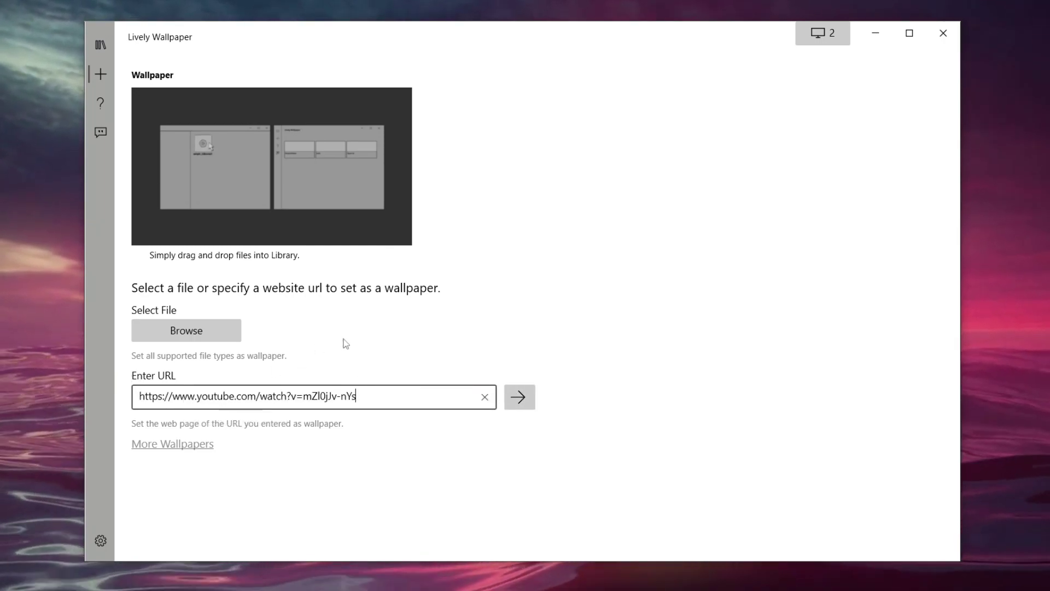
click(518, 398)
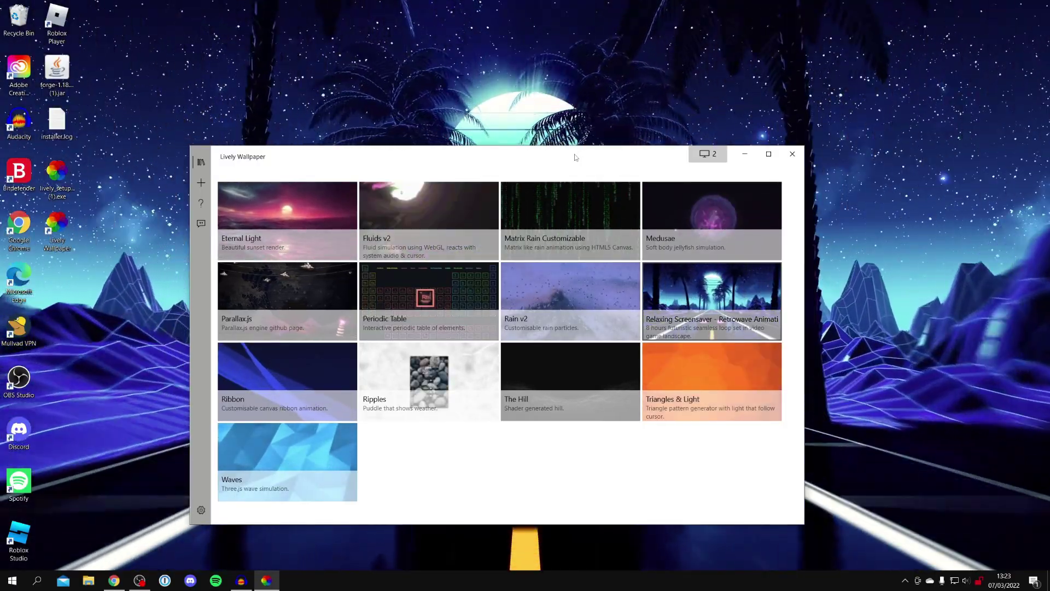
drag(575, 157, 592, 387)
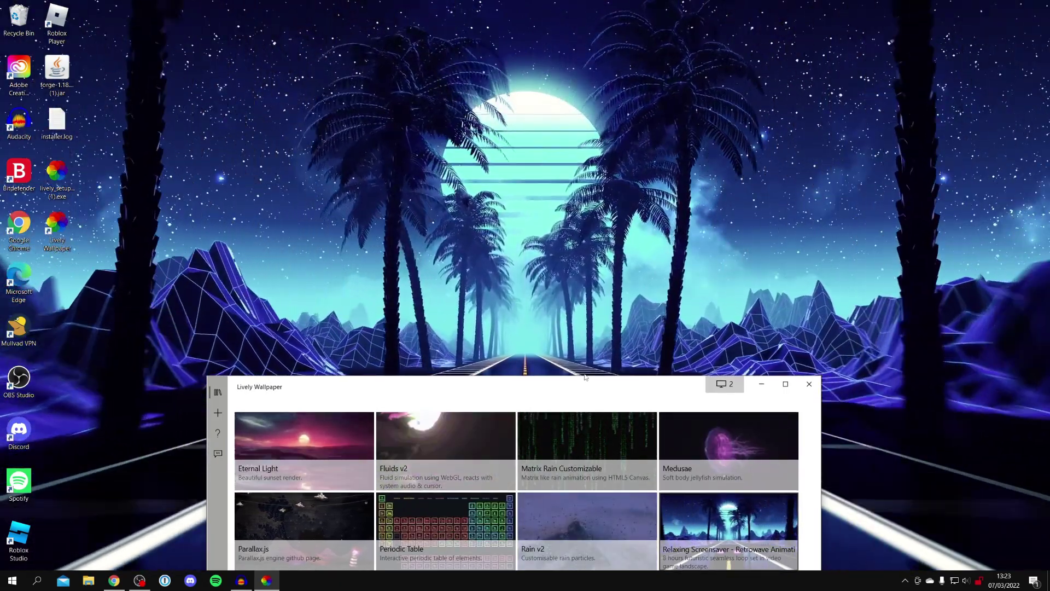
Drag Master Volume in Lively's Audio settings all the way down to minimum
drag(585, 378, 639, 119)
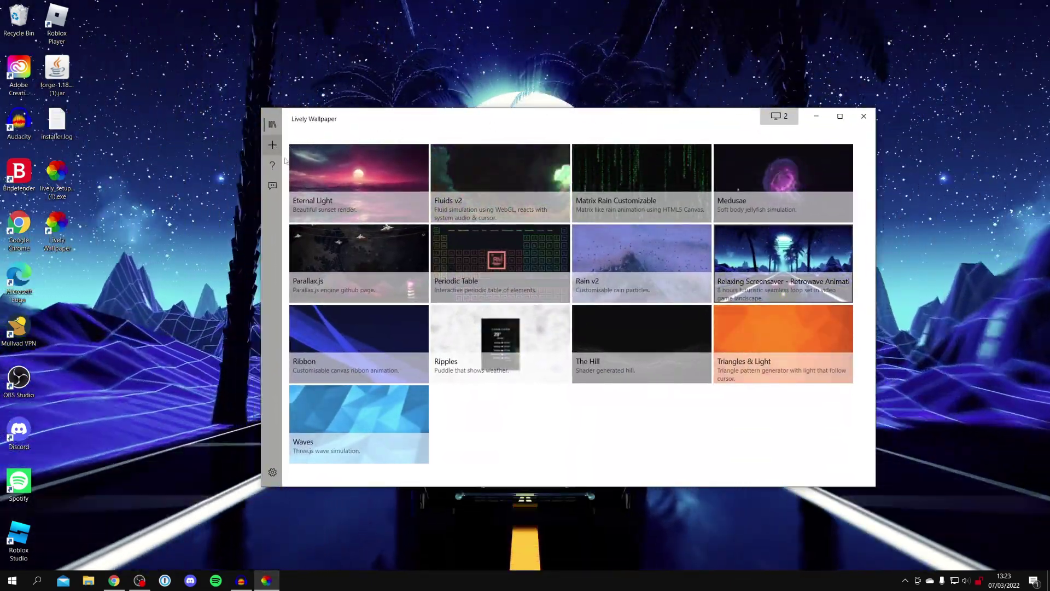
click(273, 145)
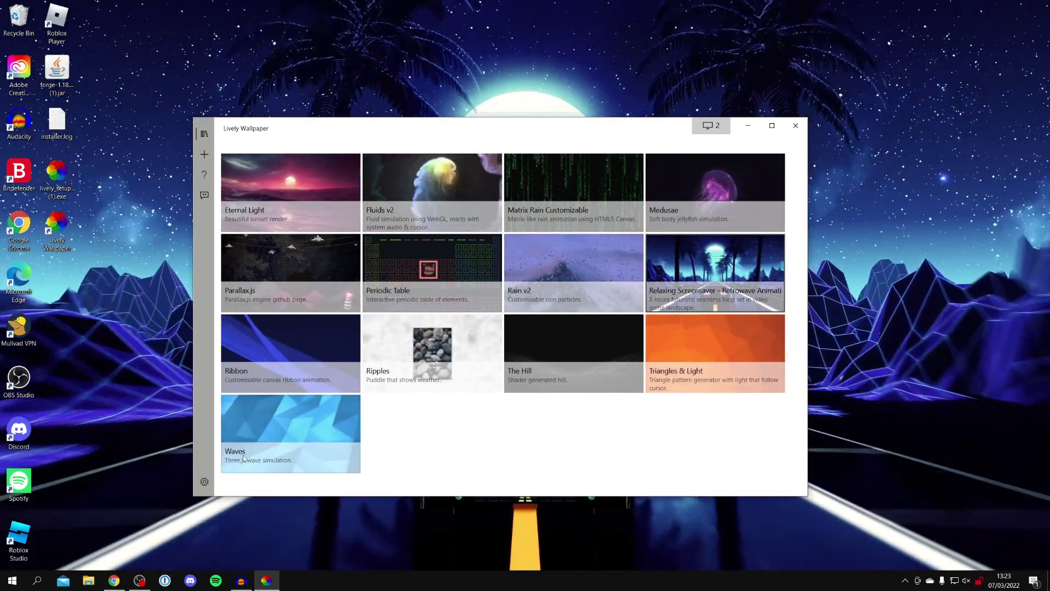
click(205, 481)
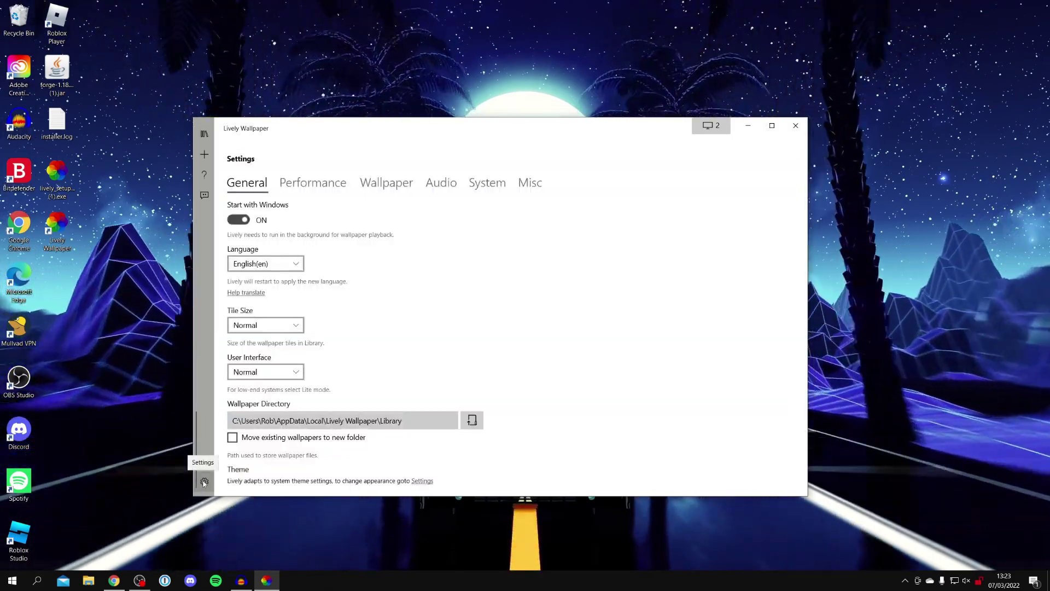
click(441, 183)
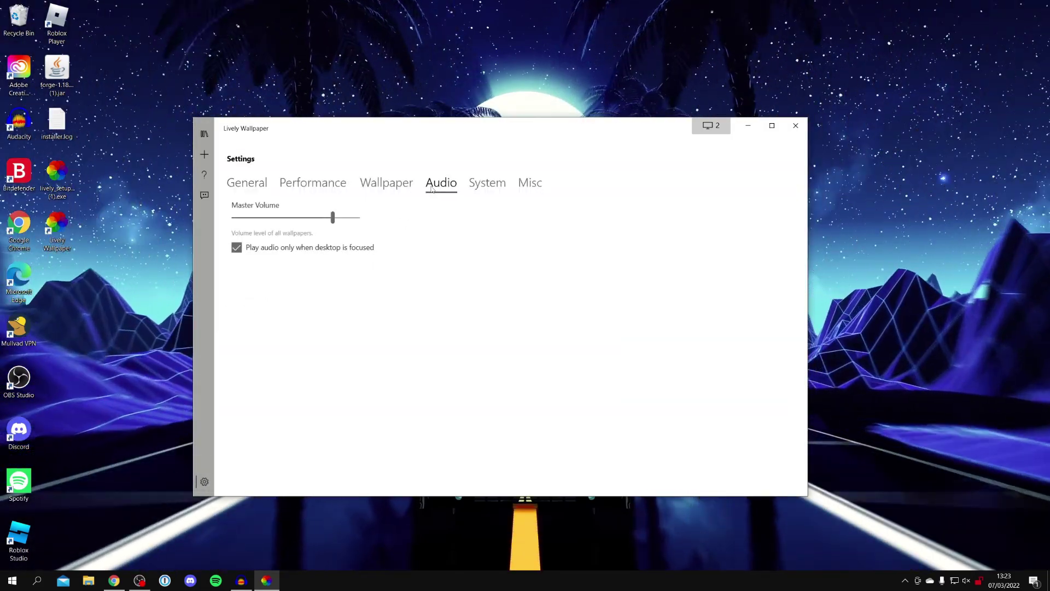
drag(328, 218, 199, 220)
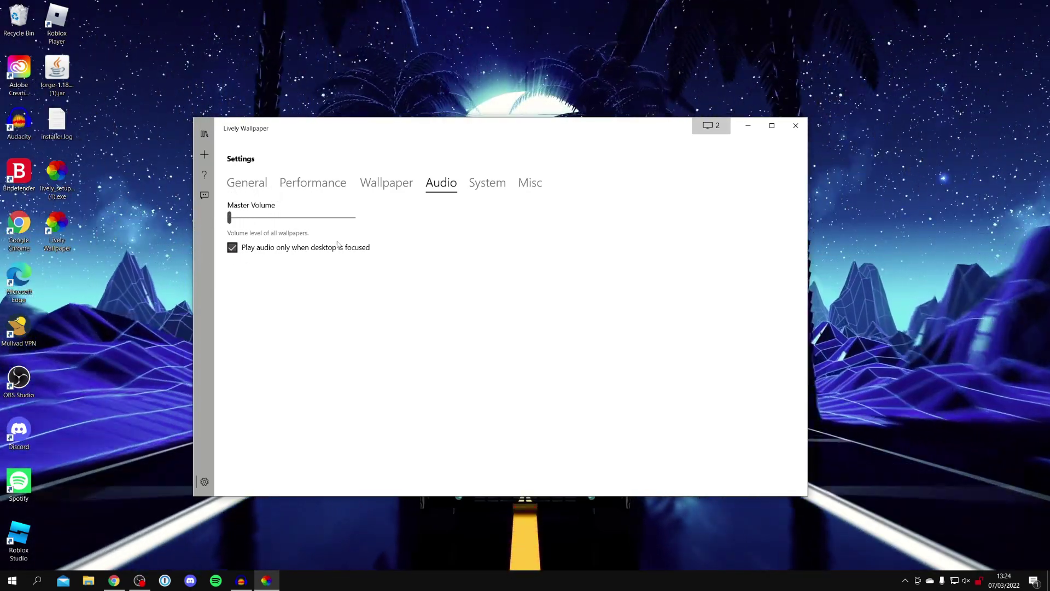